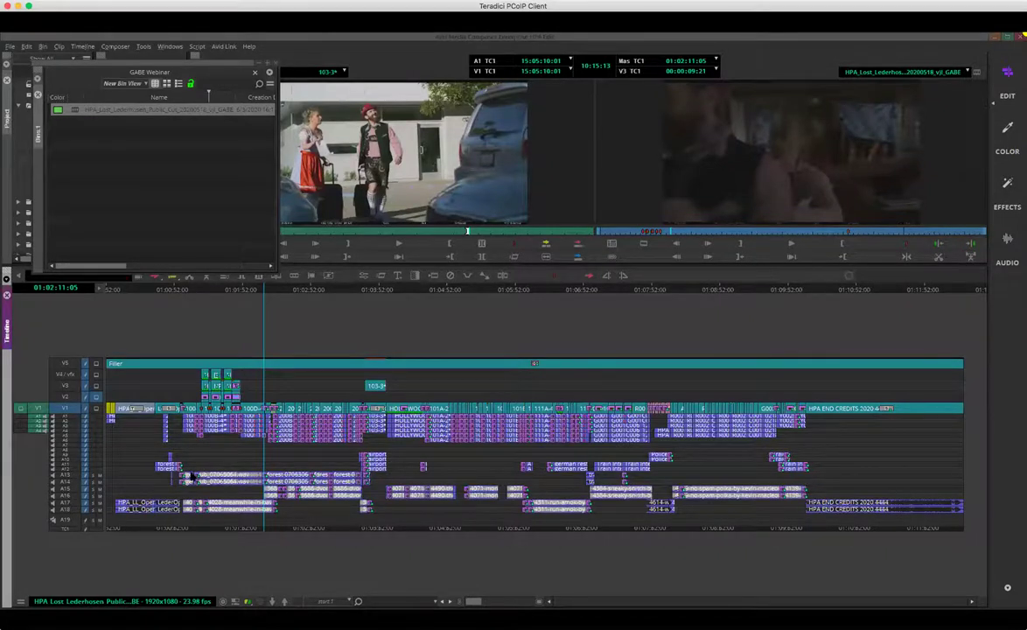
Scrub the sequence through the opening titles and on to the police scene around 01:05:38
left_click_drag(183, 480, 150, 484)
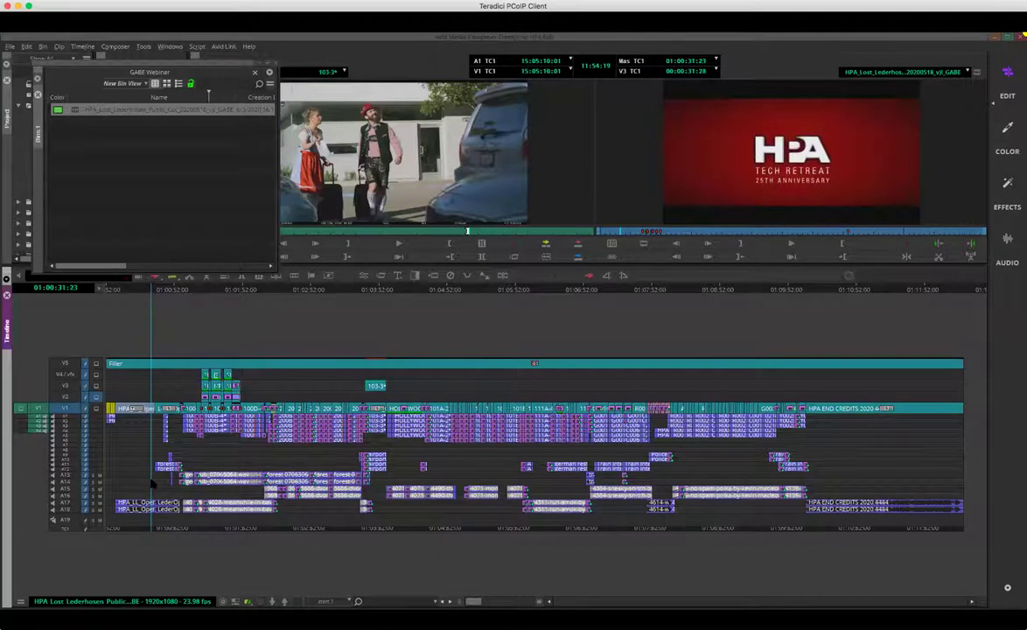
left_click_drag(147, 482, 385, 478)
left_click_drag(584, 480, 510, 482)
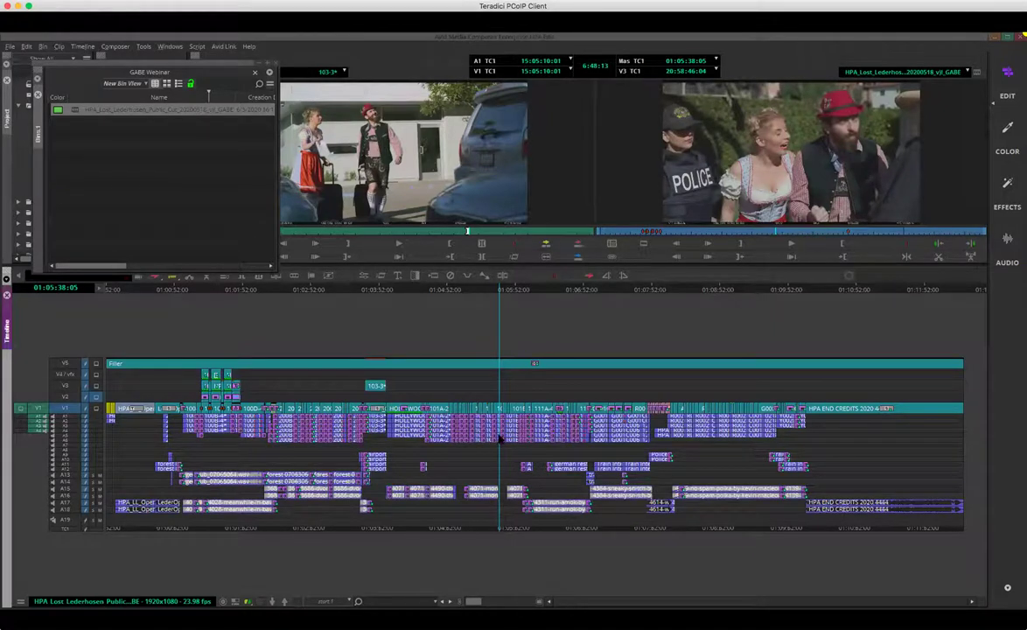
Shuttle forwards and backwards through the police and straw-hat man scene, stopping at about 01:05:41
key("l")
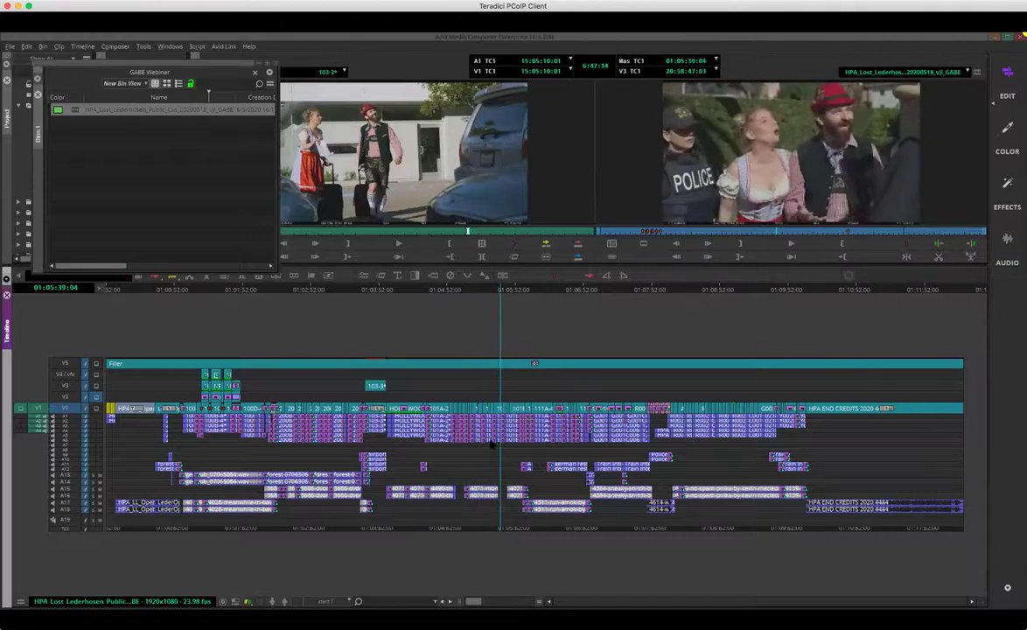
key("l")
key("l")
key("l")
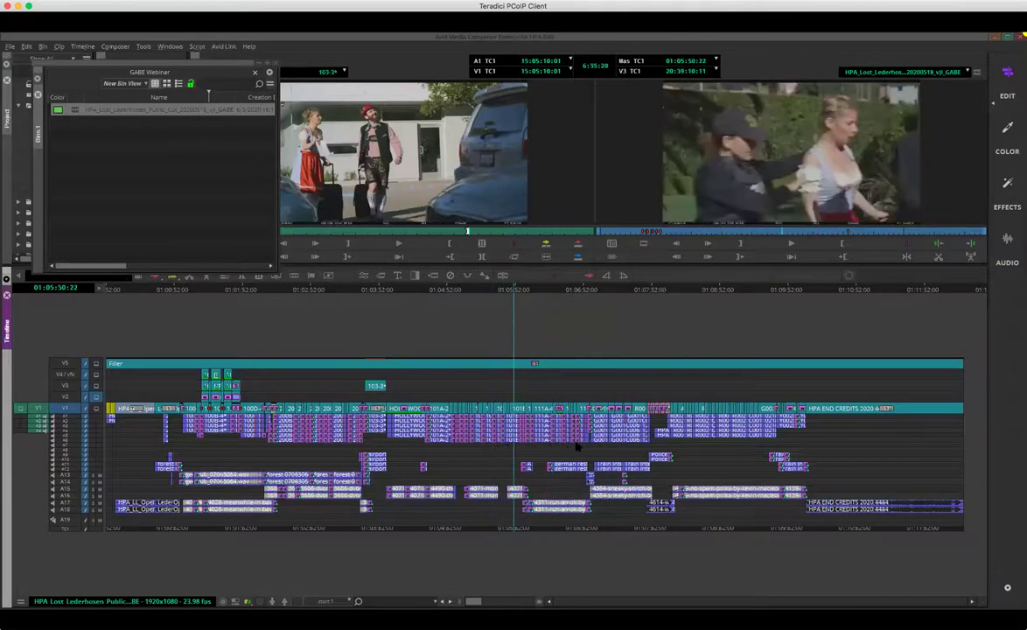
key("j")
key("j")
key("j")
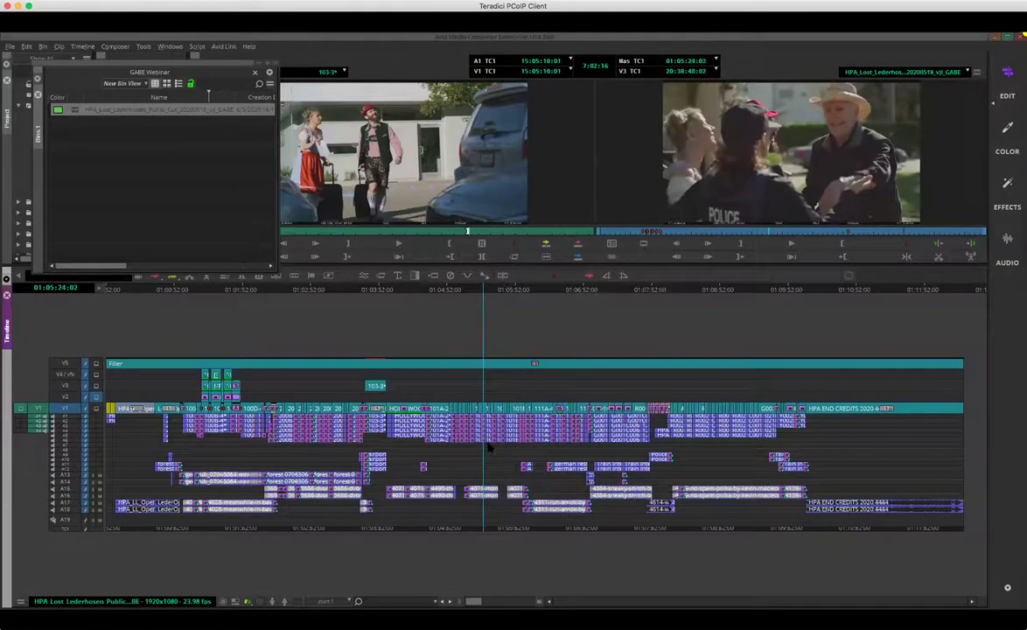
key("l")
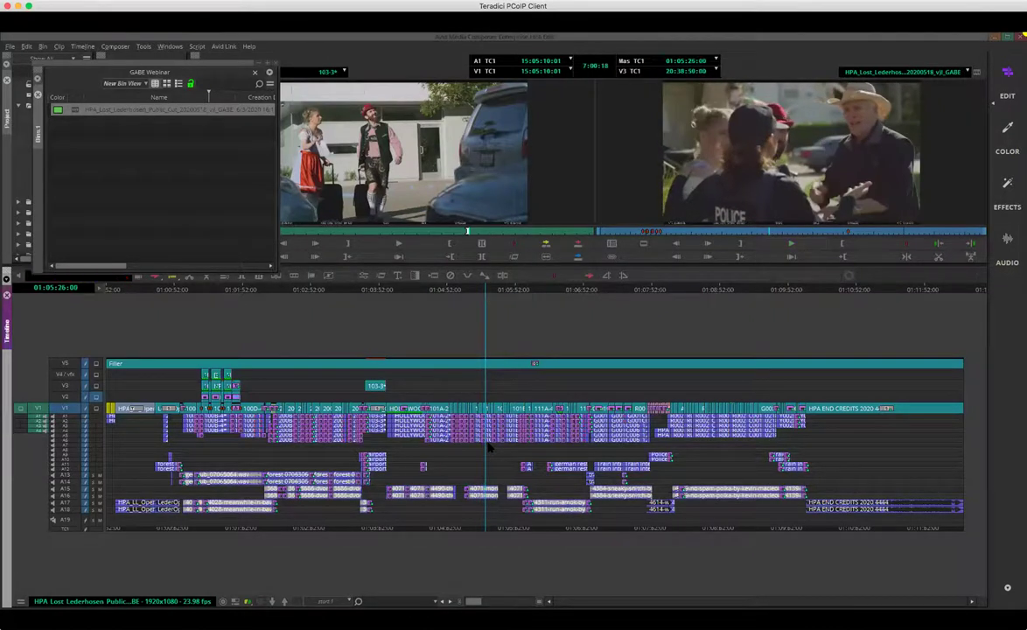
key("l")
key("l")
key("l")
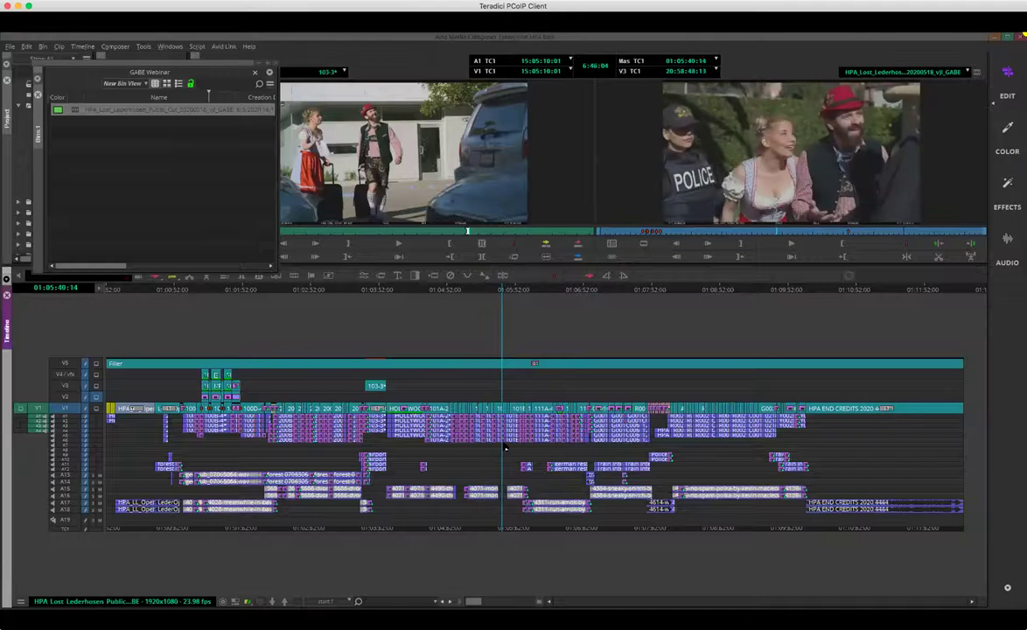
key("k")
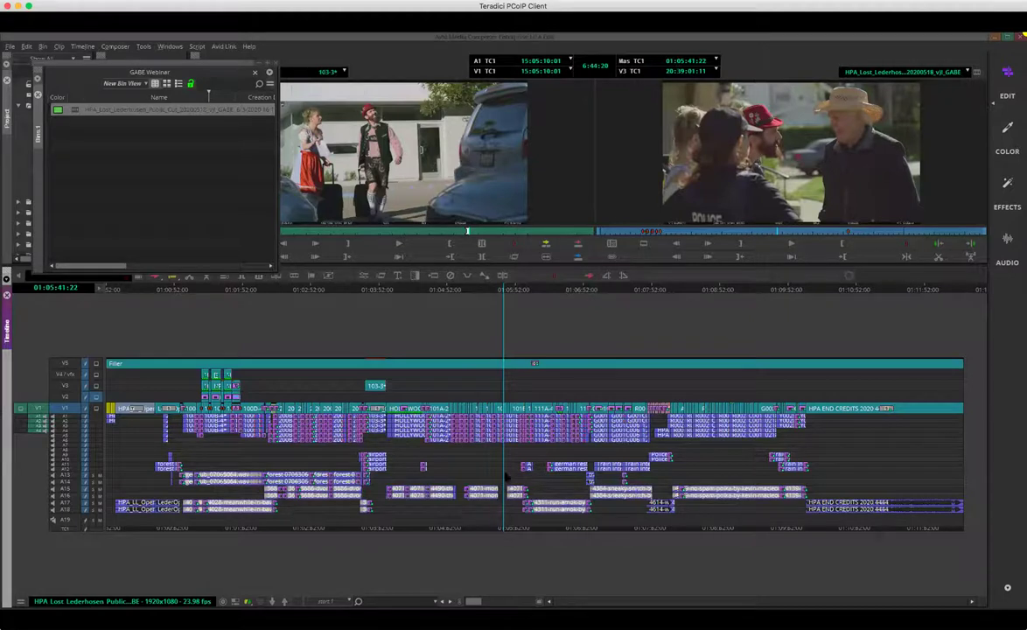
Scrub back to the garden meeting at about 01:04:51, and forward again through the police scene to about 01:05:41
left_click_drag(505, 477, 468, 487)
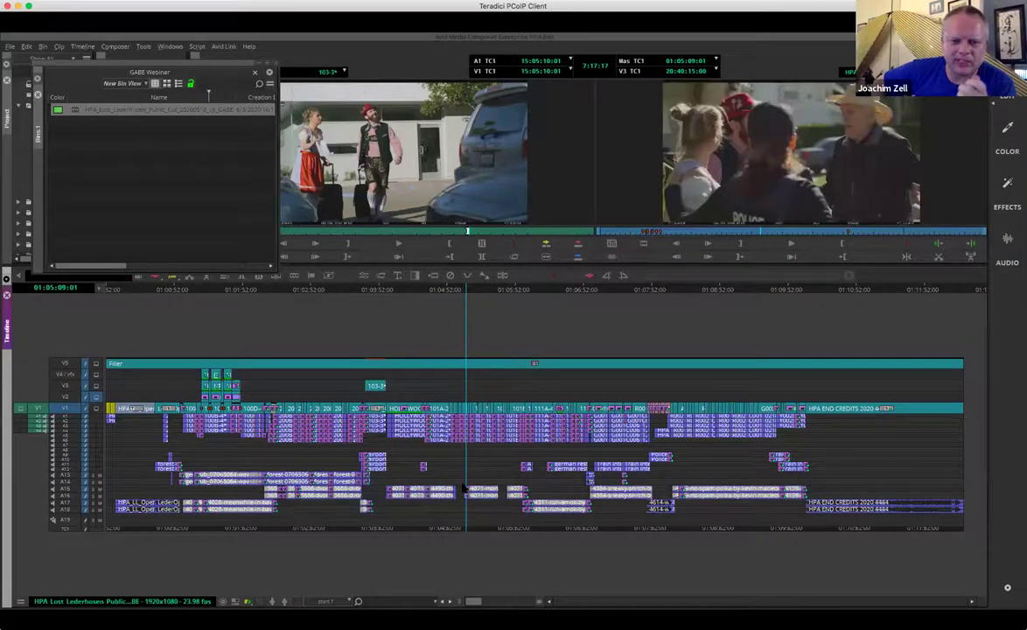
left_click(446, 473)
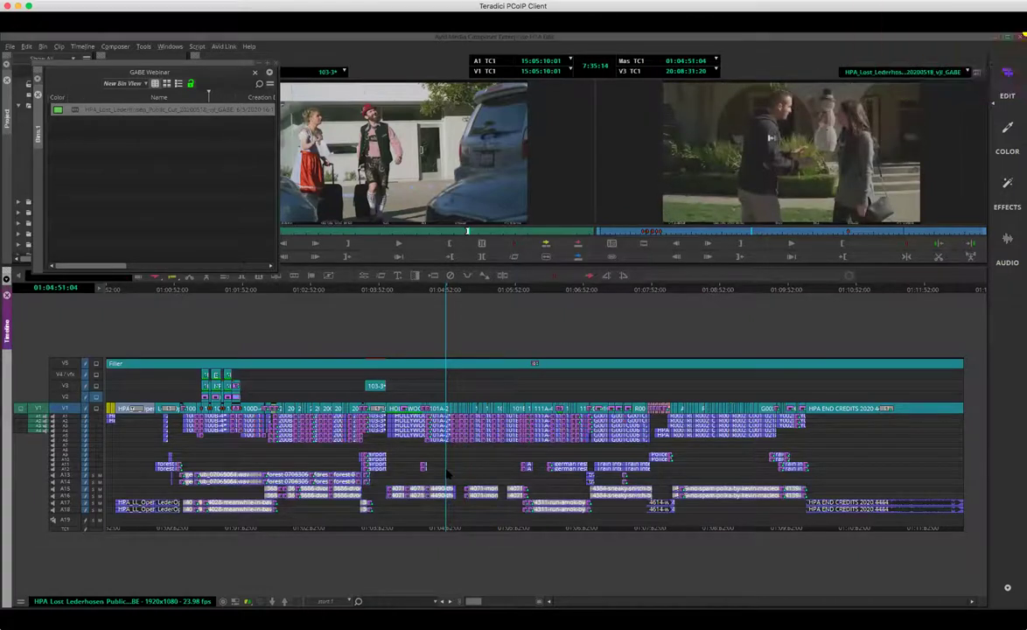
left_click(451, 473)
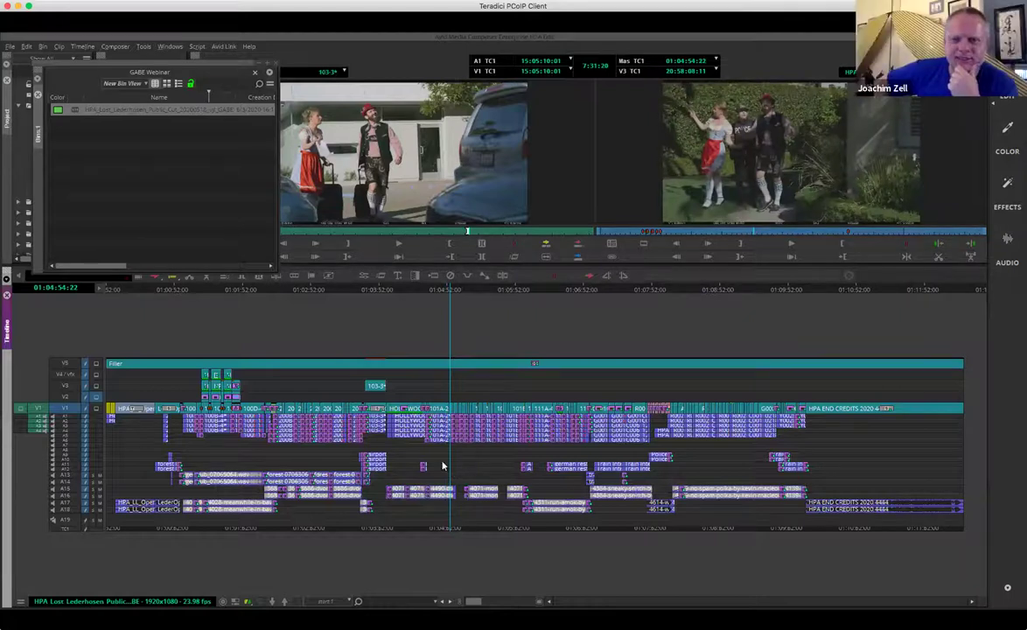
left_click_drag(446, 470, 515, 476)
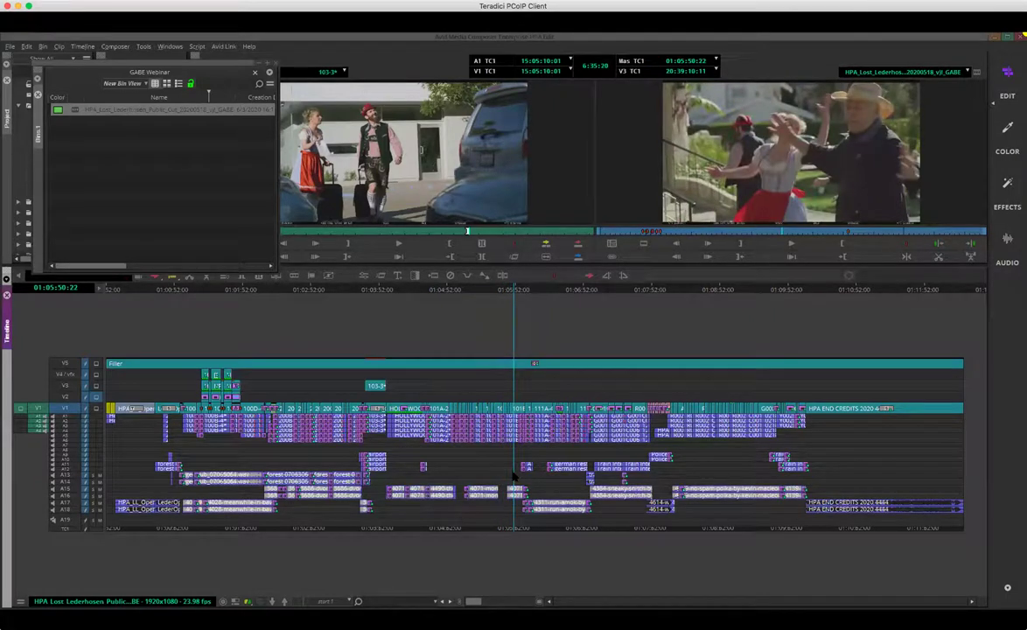
mouse_move(515, 470)
left_mouse_down()
mouse_move(537, 470)
mouse_move(503, 471)
left_mouse_up()
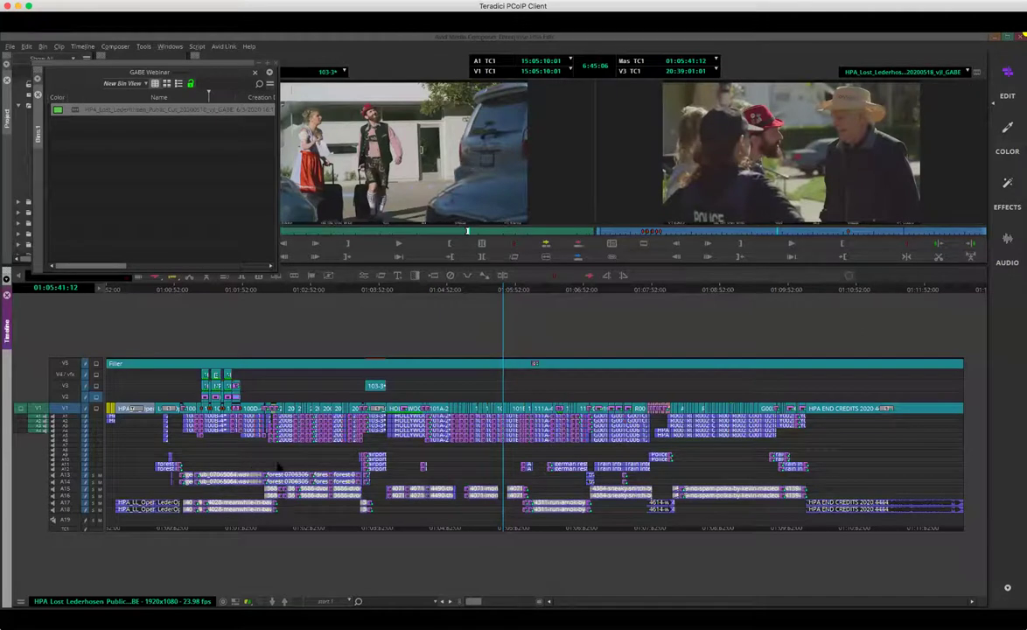
Park on the woman's close-up at 01:01:34:01, match-frame to green-screen source clip 111E-2 and play a few seconds of it
left_click_drag(498, 497, 223, 441)
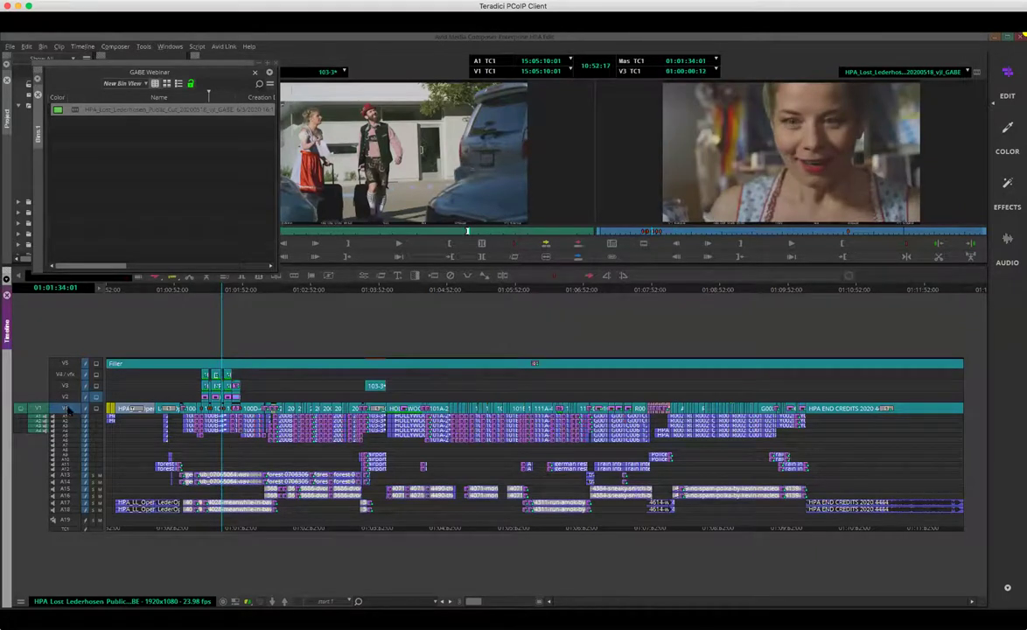
right_click(59, 372)
left_click(92, 378)
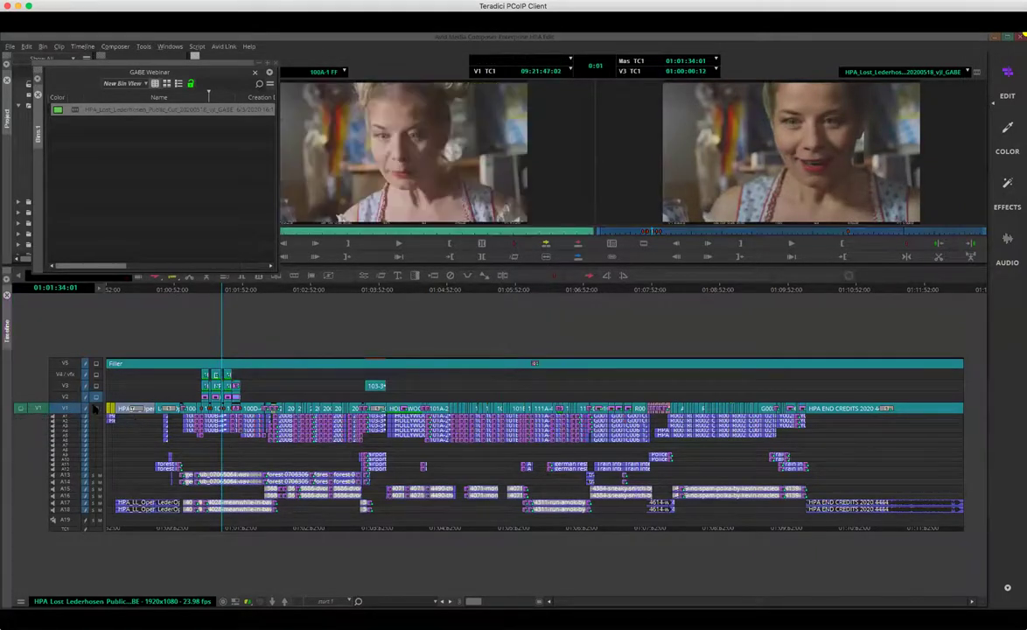
right_click(62, 370)
left_click(83, 374)
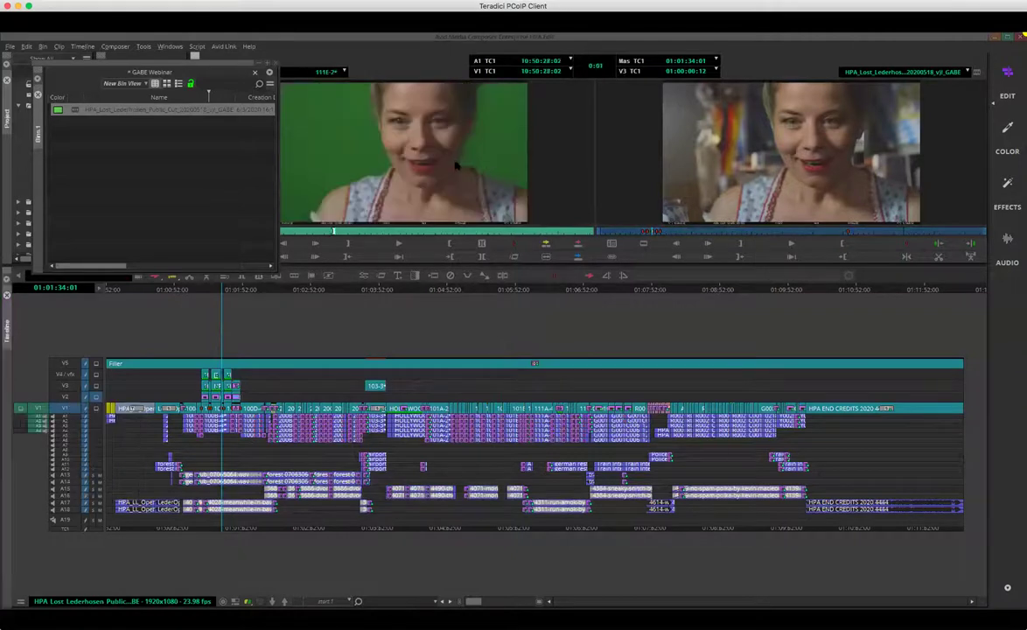
key("j")
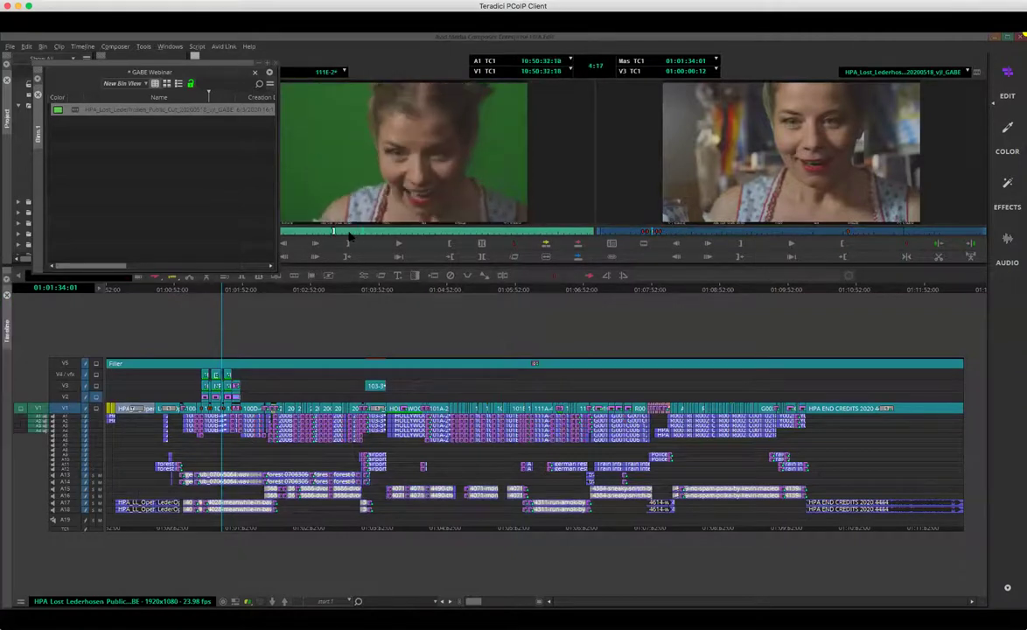
key("l")
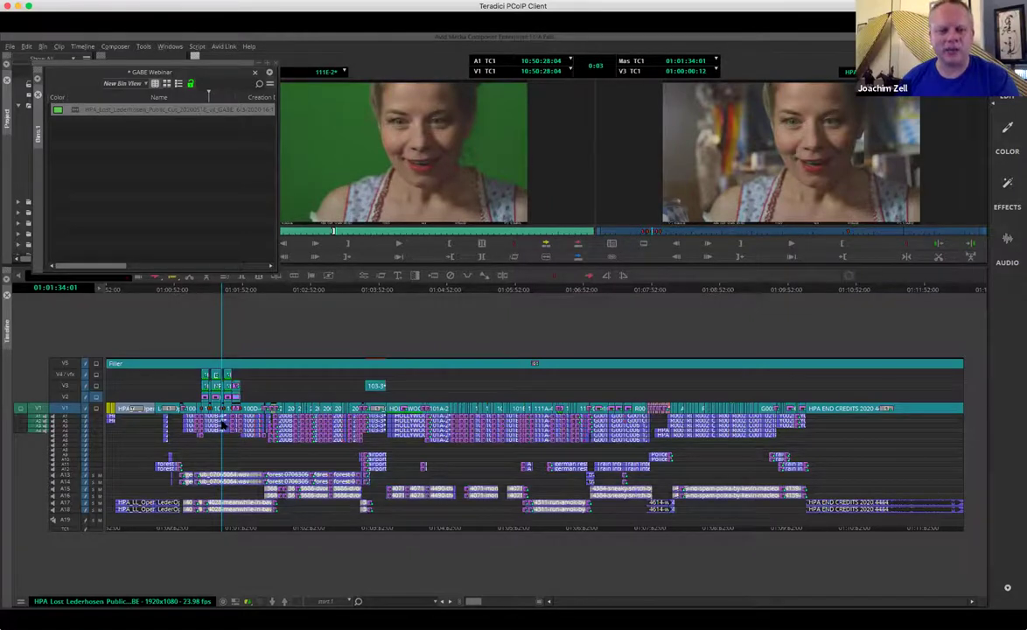
Scrub the sequence to the laptop video-call shot and on to the smiling couple at about 01:06:38
mouse_move(224, 423)
left_mouse_down()
mouse_move(167, 423)
mouse_move(205, 428)
left_mouse_up()
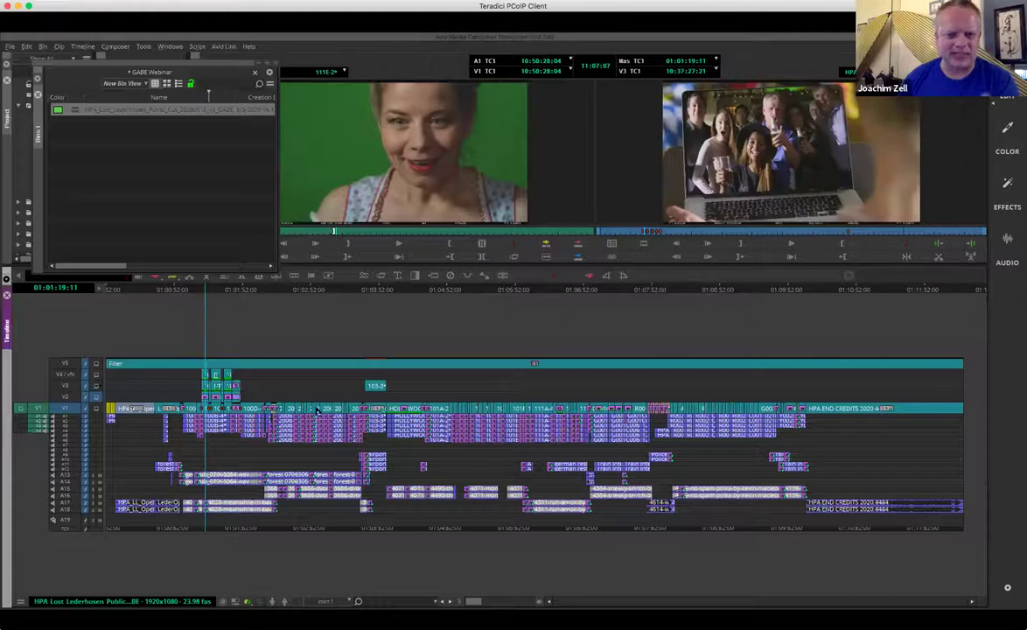
left_click_drag(337, 379, 568, 429)
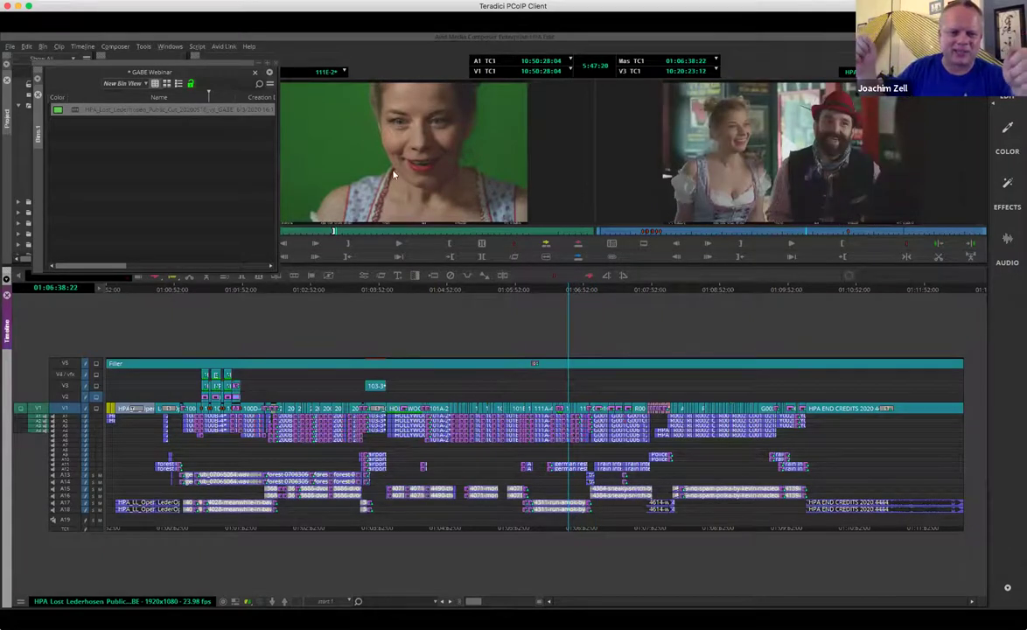
Narrow the bin to reveal the full source monitor, and play green-screen clip 111E-2 from its slate
left_click(312, 233)
left_click_drag(312, 235, 284, 237)
key("space")
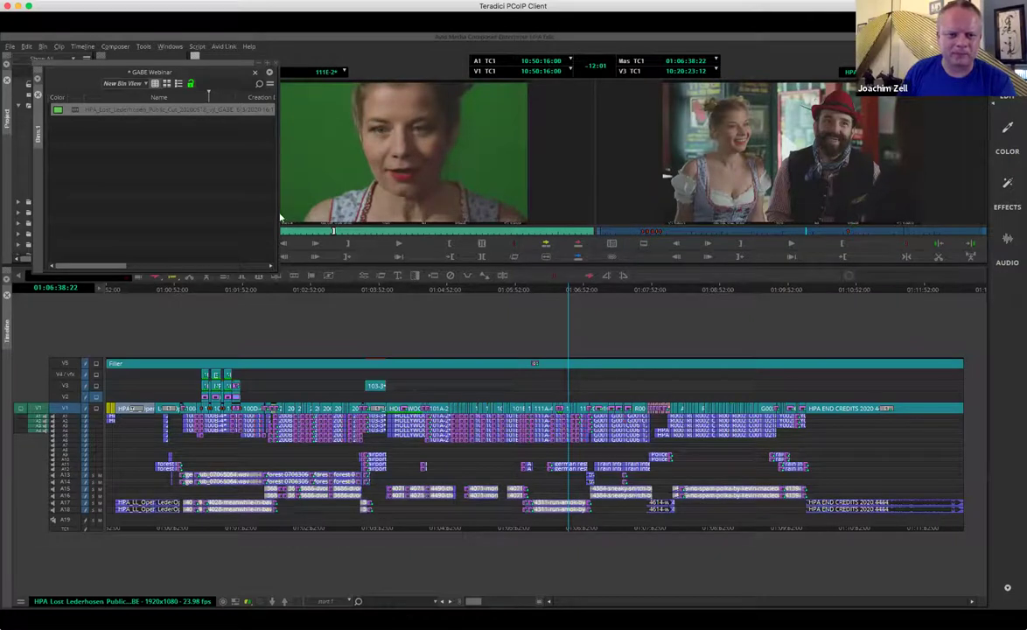
left_click_drag(279, 210, 186, 196)
left_click(204, 233)
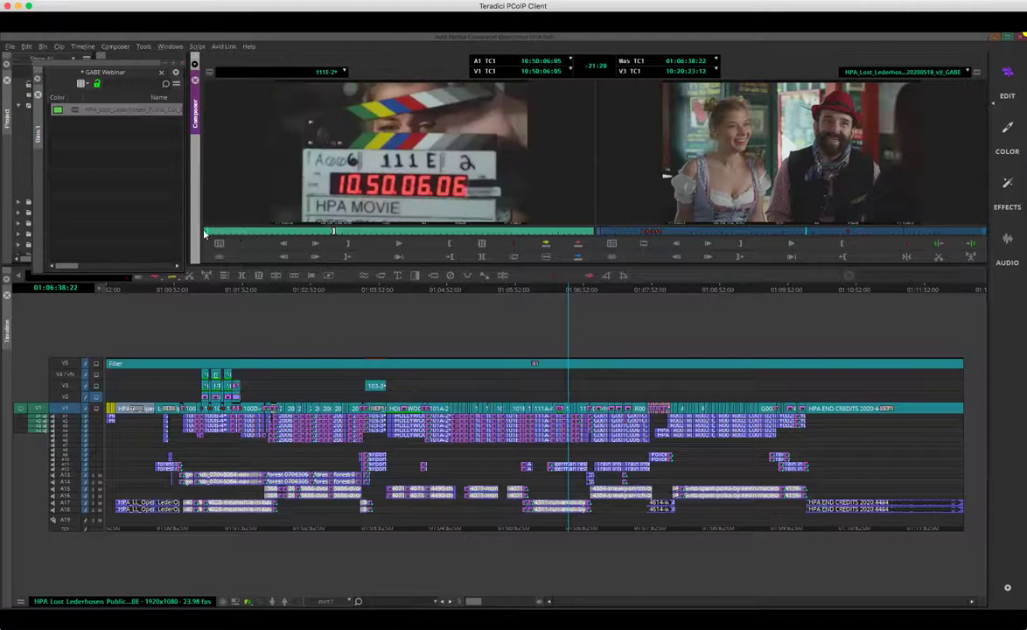
key("space")
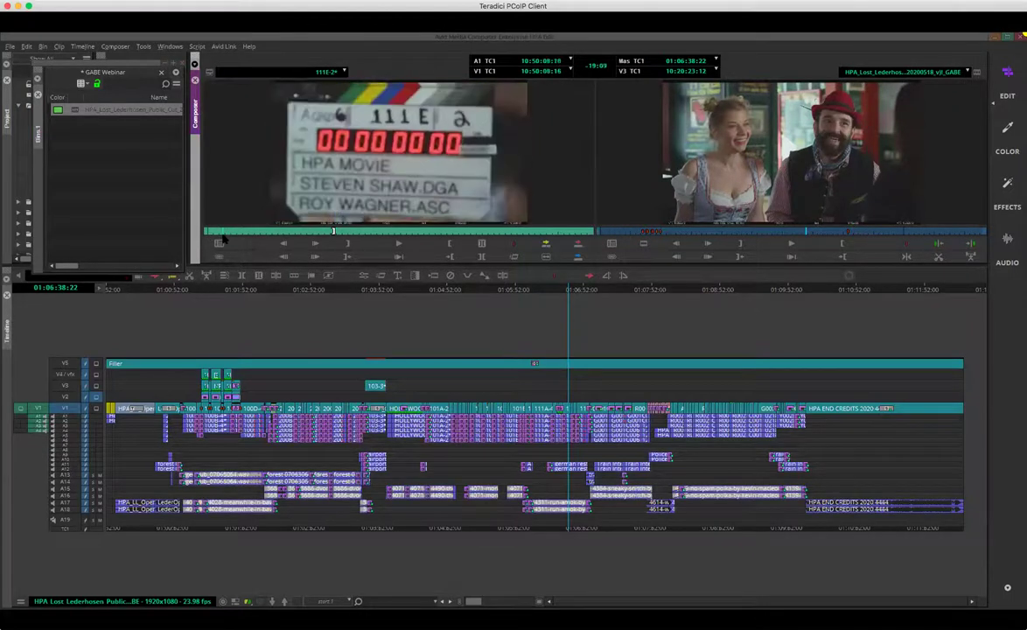
left_click(396, 244)
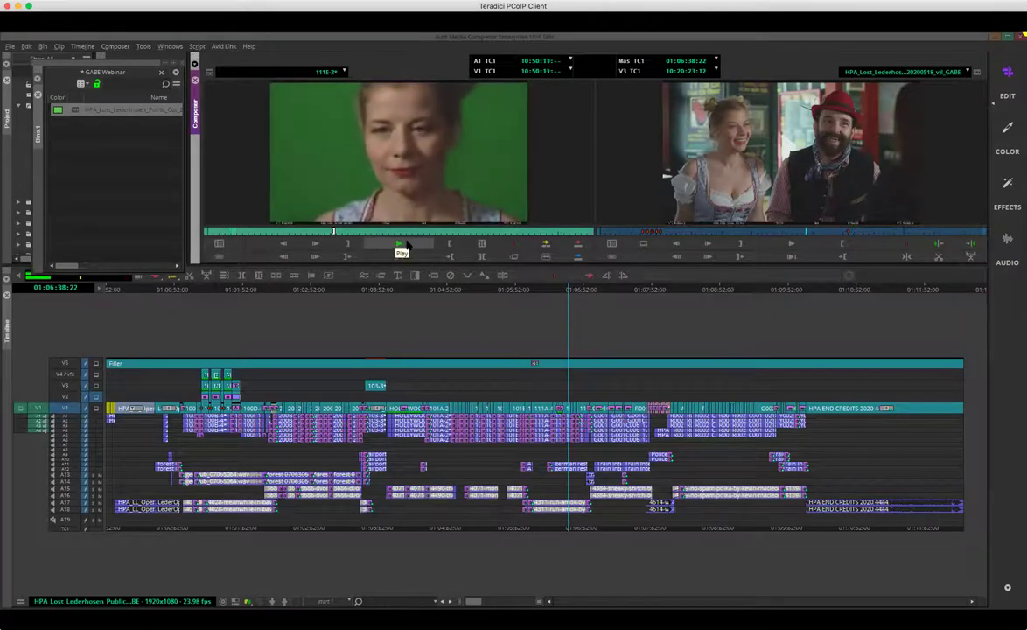
Move the sequence playhead to the woman's composite close-up and back to the kitchen shot at 01:01:13:09
left_click(238, 417)
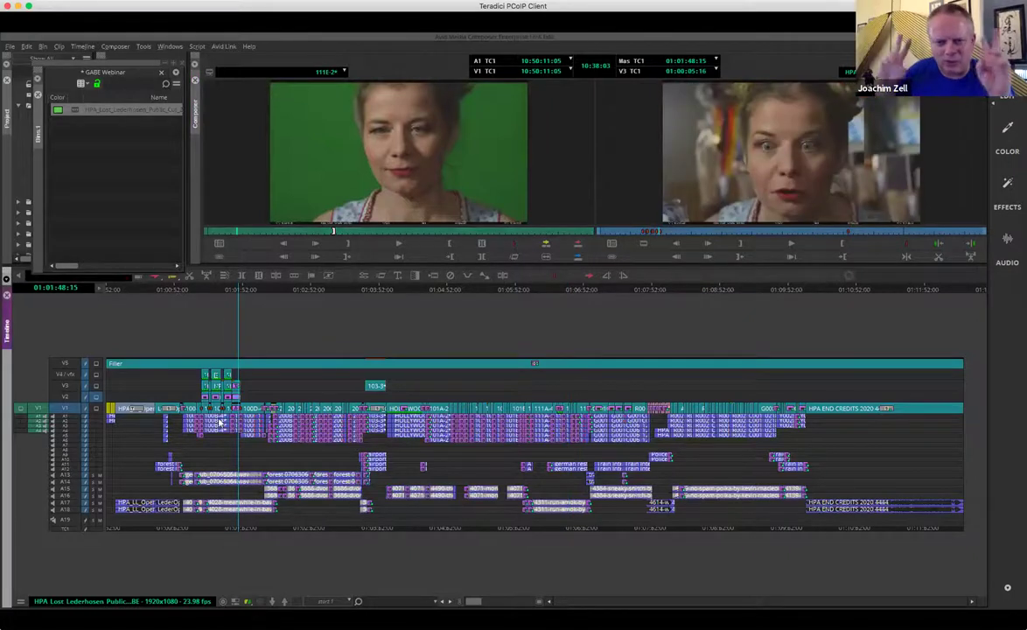
left_click(199, 424)
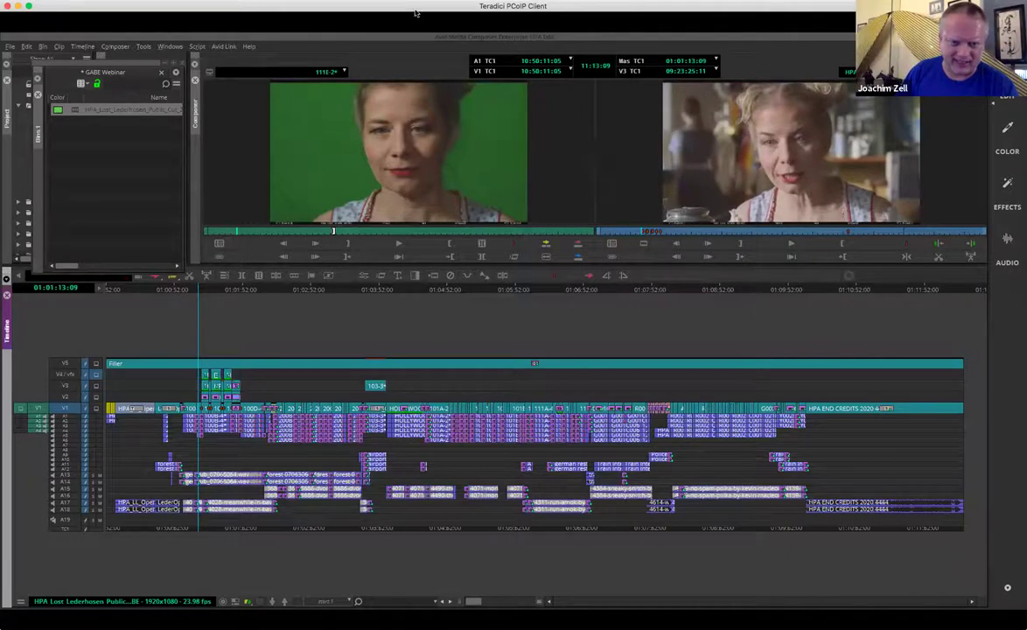
Check the sequence's track levels in the Audio Mixer and close it
left_click(143, 46)
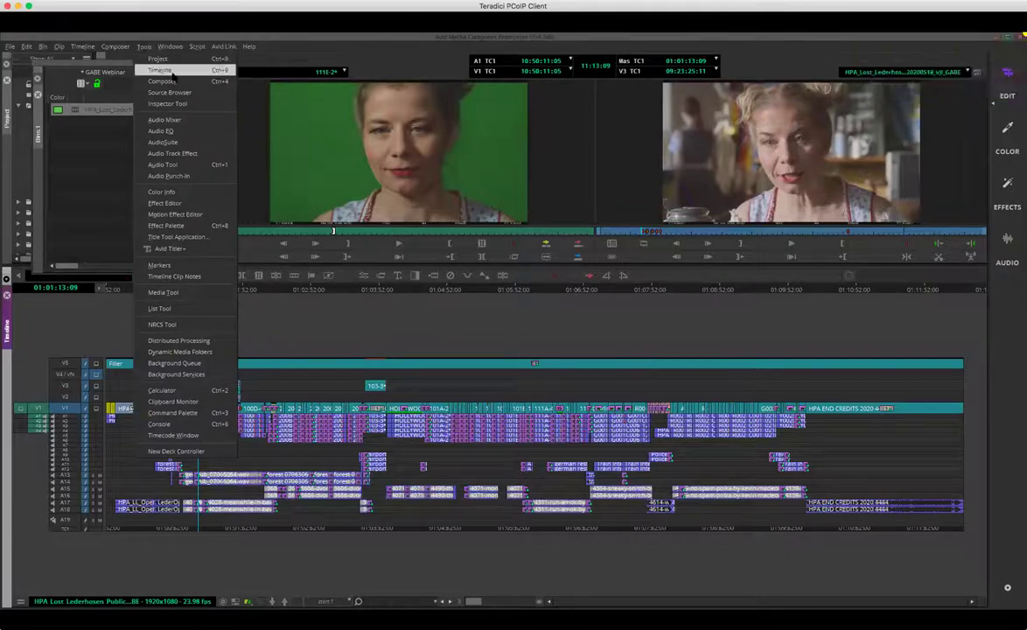
left_click(173, 119)
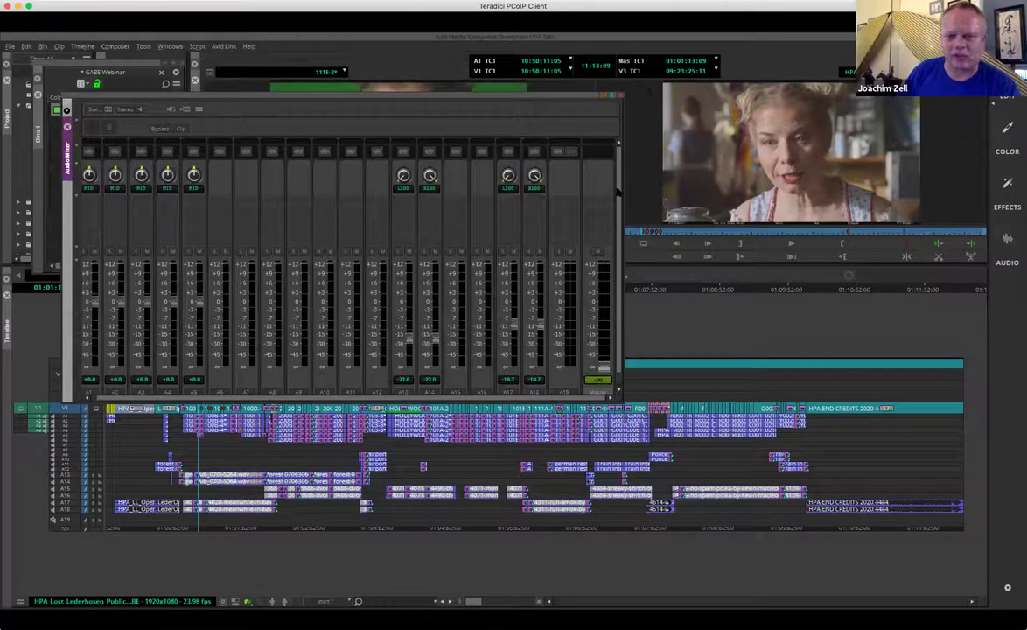
key("ctrl+w")
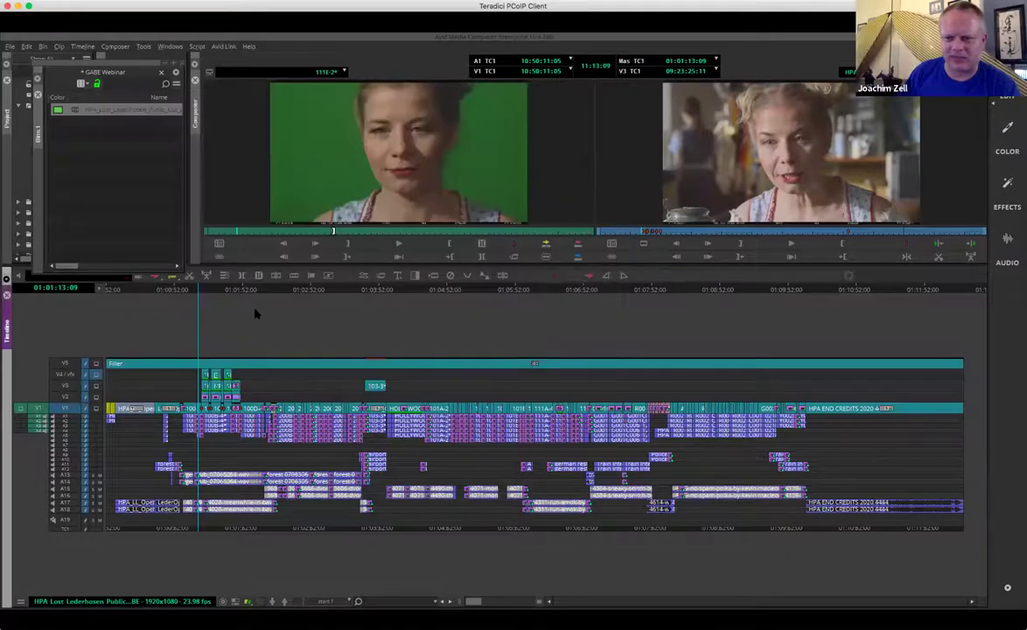
Play the sequence from the kitchen close-up through the laptop shot to the temporary VFX shot at 01:01:23:13
key("space")
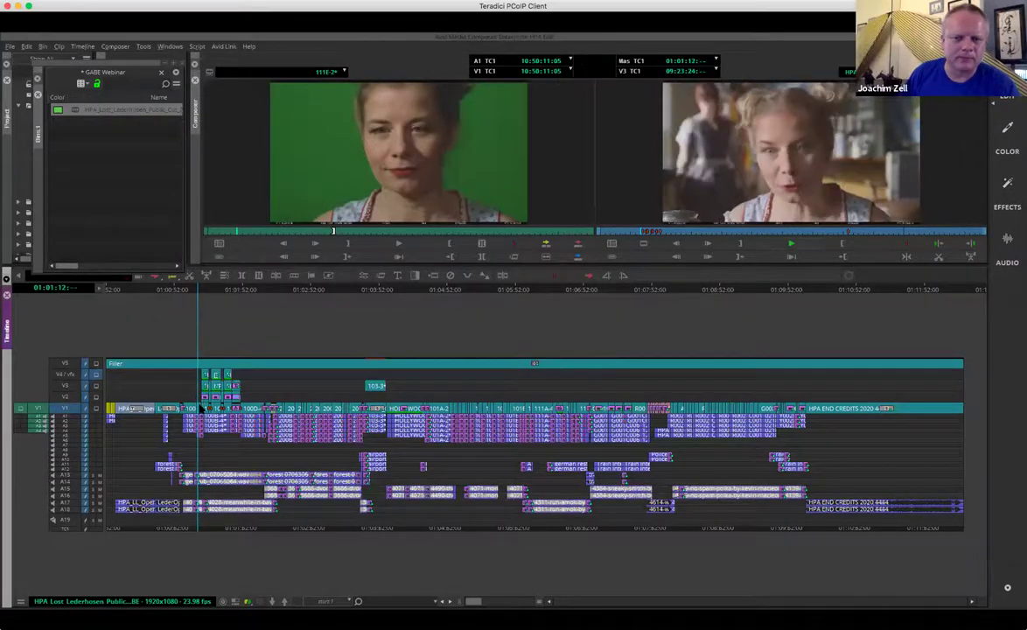
key("space")
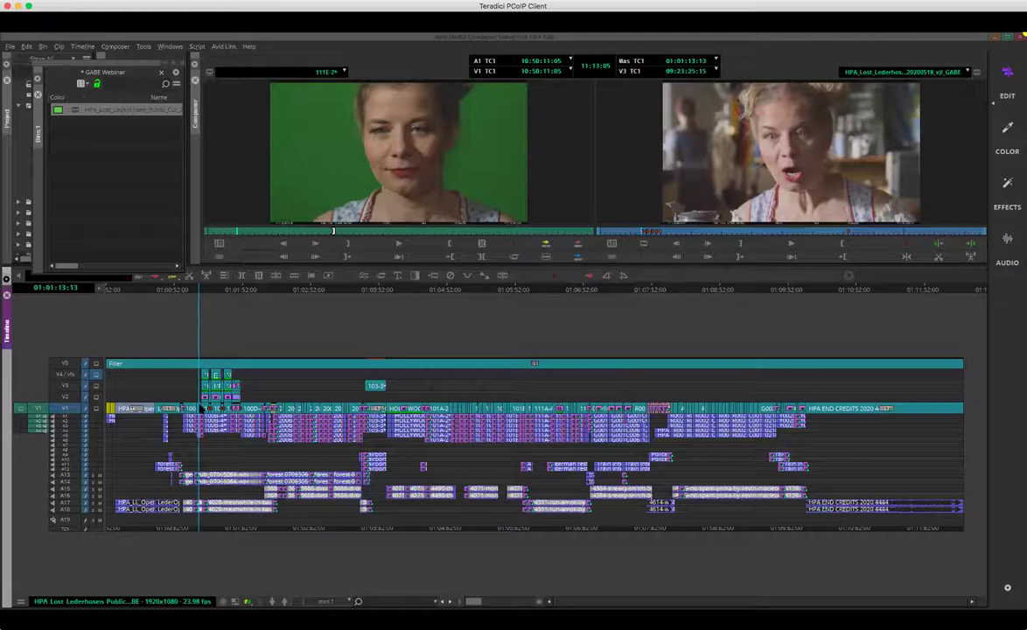
key("space")
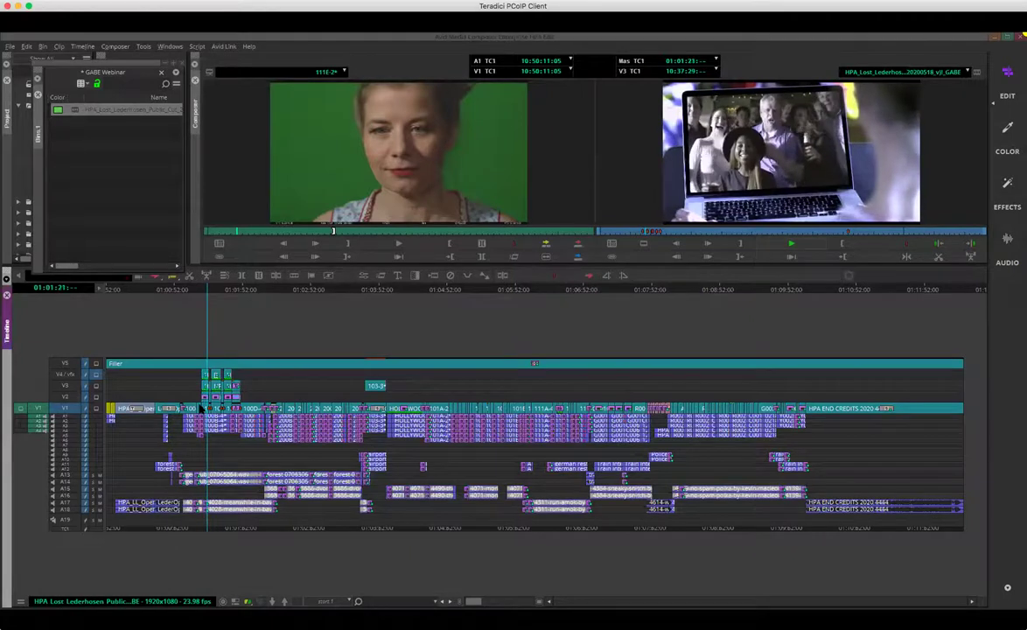
key("space")
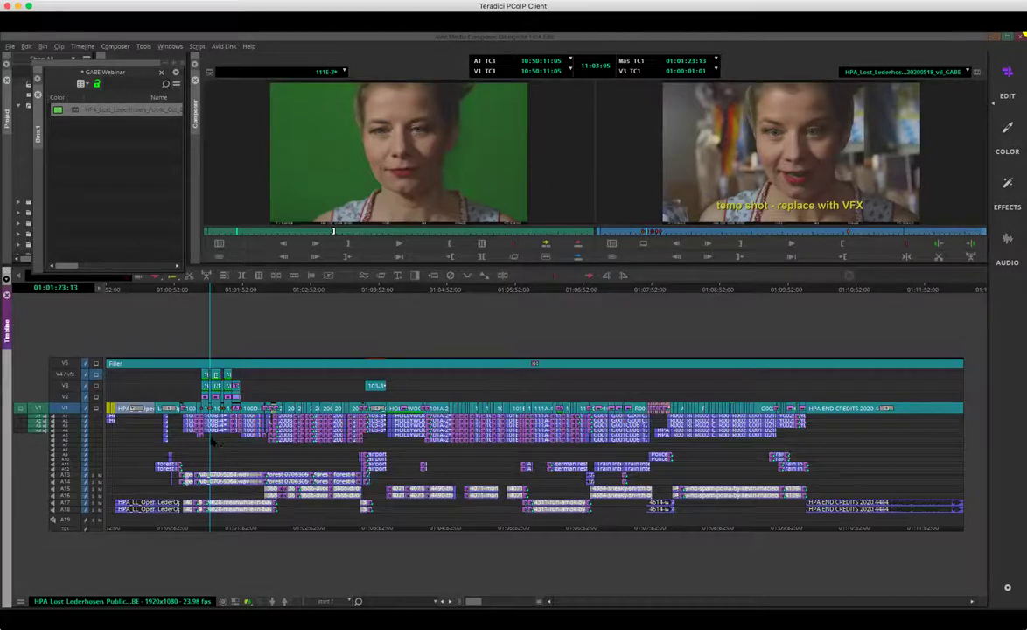
Scrub from the couple's room scene at about 01:02:06 to the forest picnic table scene at about 01:03:02
left_click(238, 415)
left_click_drag(247, 427, 259, 426)
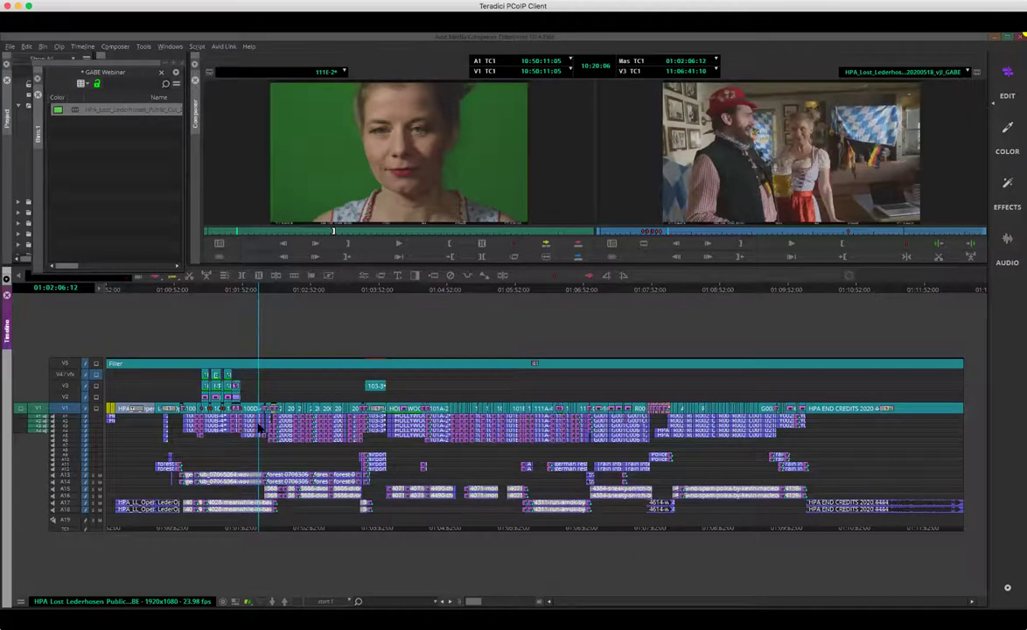
left_click_drag(259, 427, 312, 428)
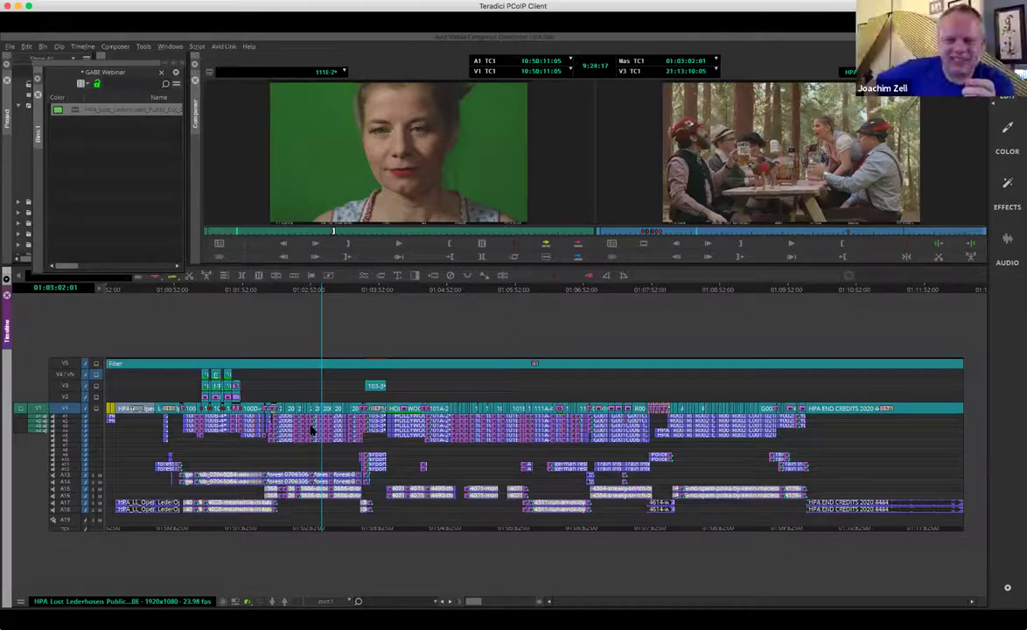
Review the garden and police scenes, and play on through the street crossing with the HBA sign to about 01:06:11
left_click_drag(449, 407, 440, 445)
key("space")
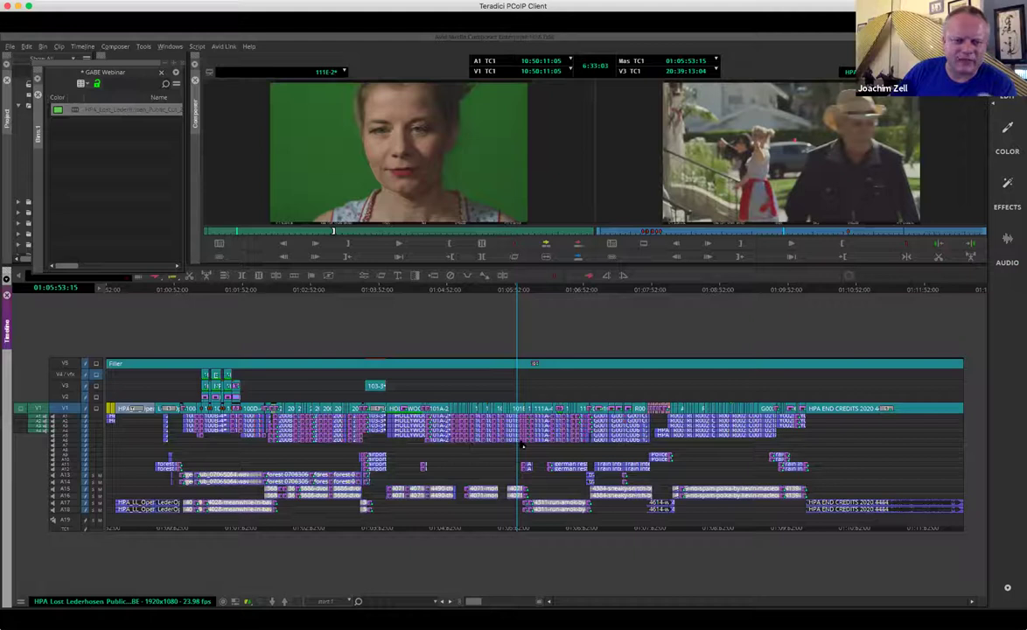
key("j")
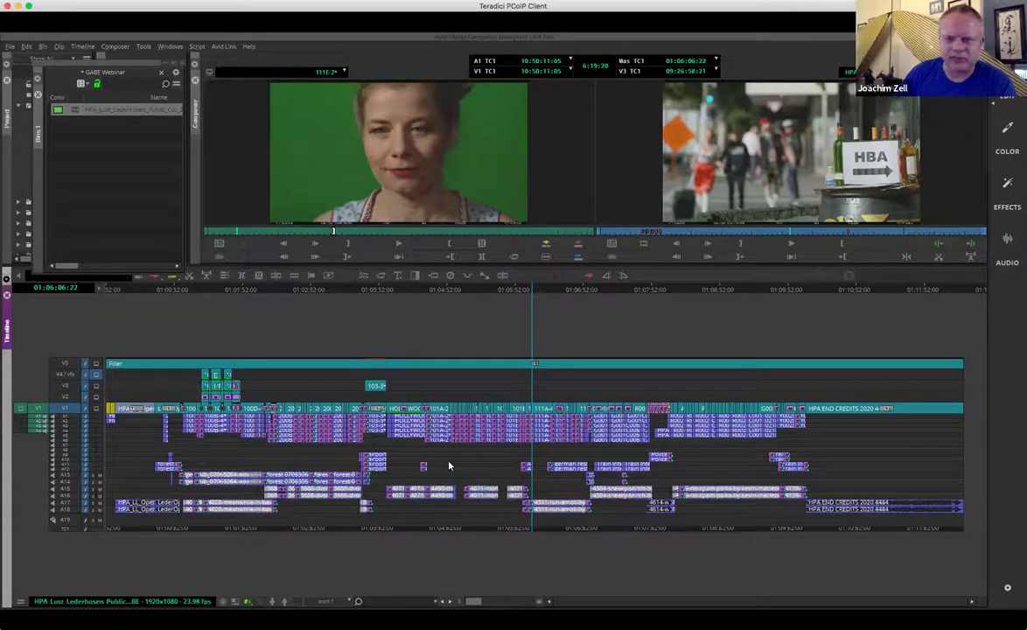
key("space")
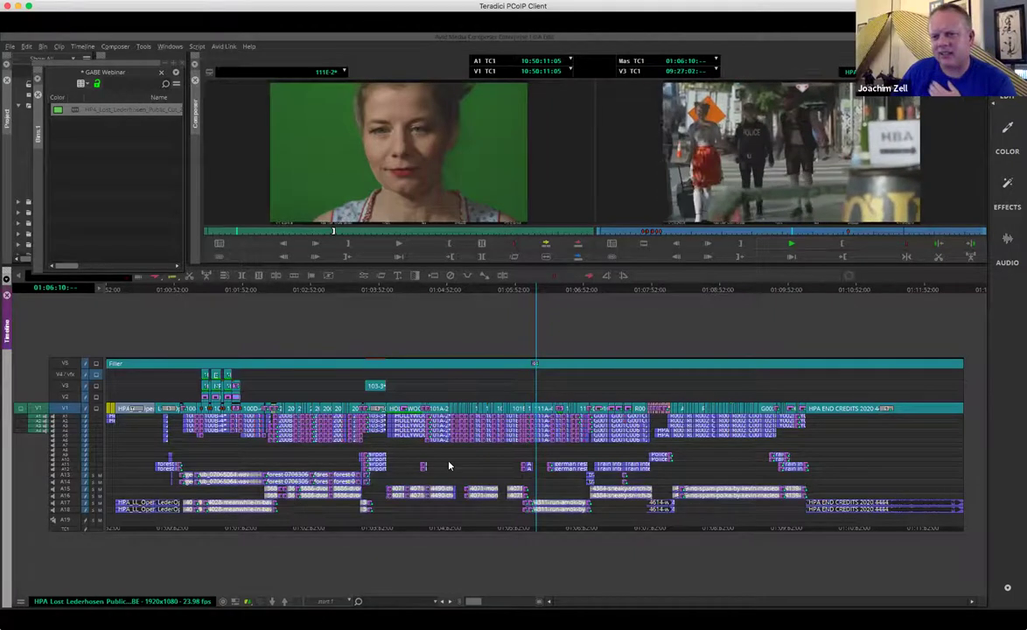
key("space")
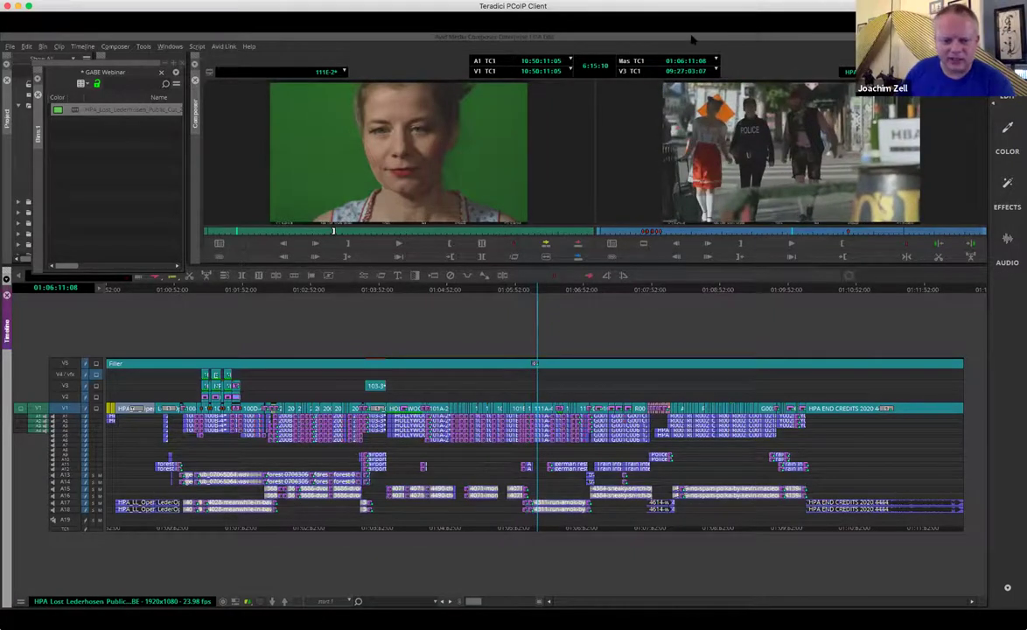